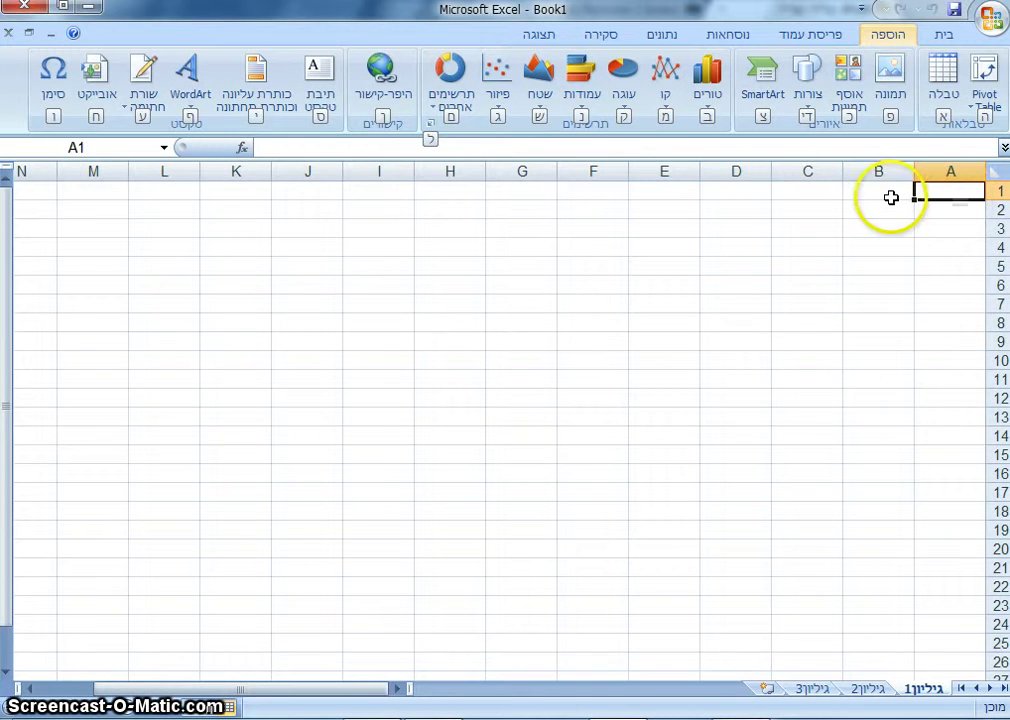
Enter the column headings "מתח V" in cell A1 and "זרם A" in cell B1
click(962, 194)
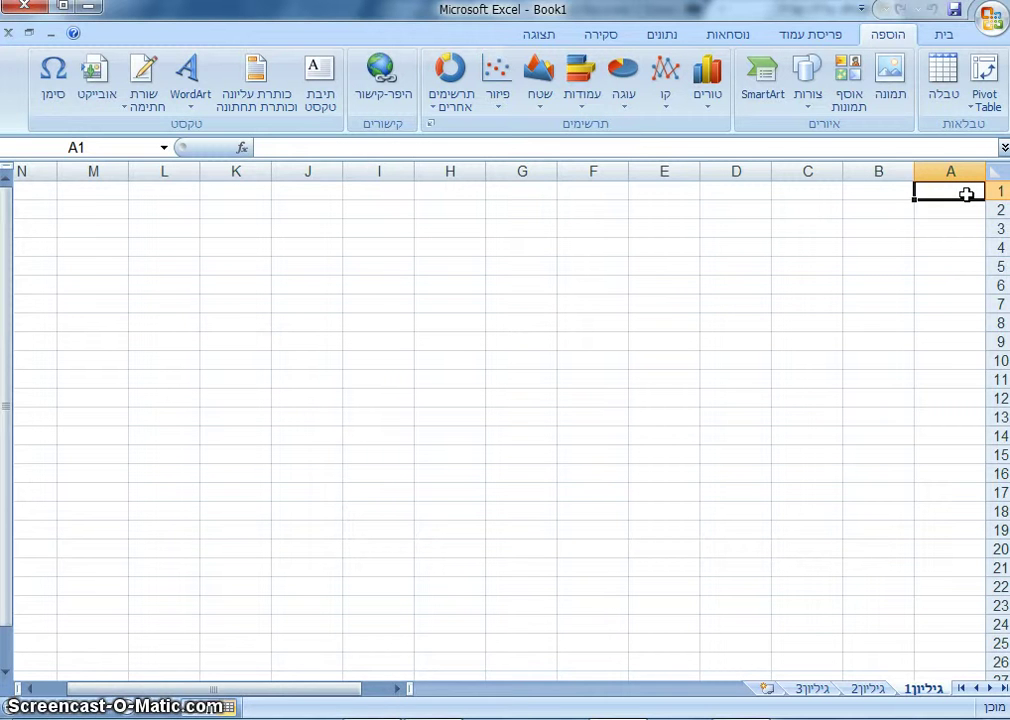
text(n)
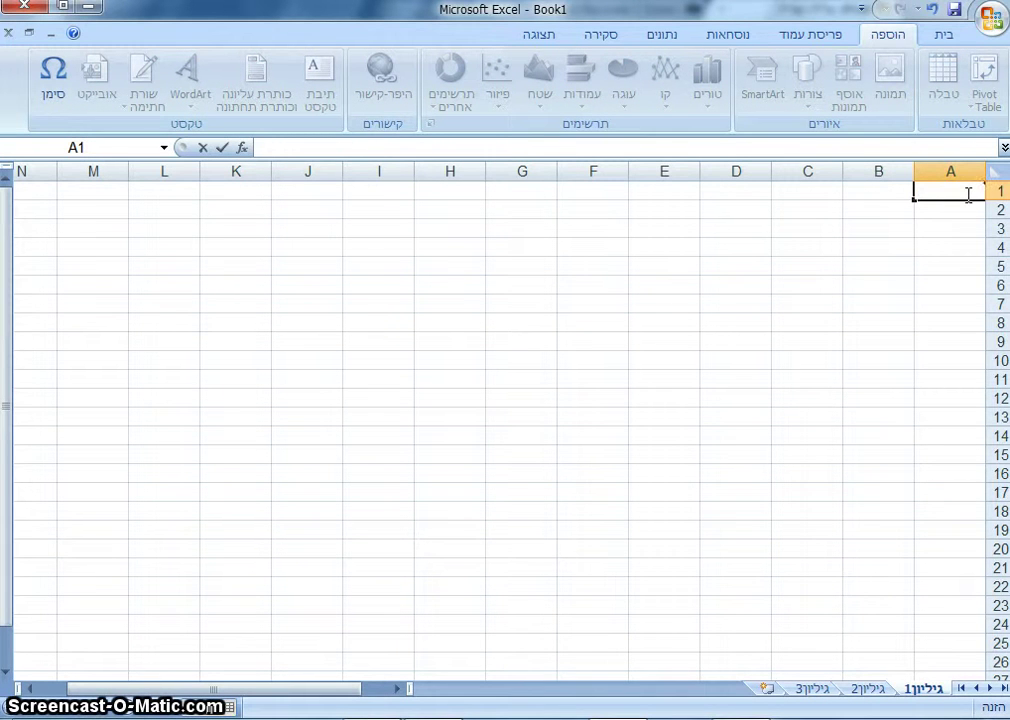
text(תח V)
key(Tab)
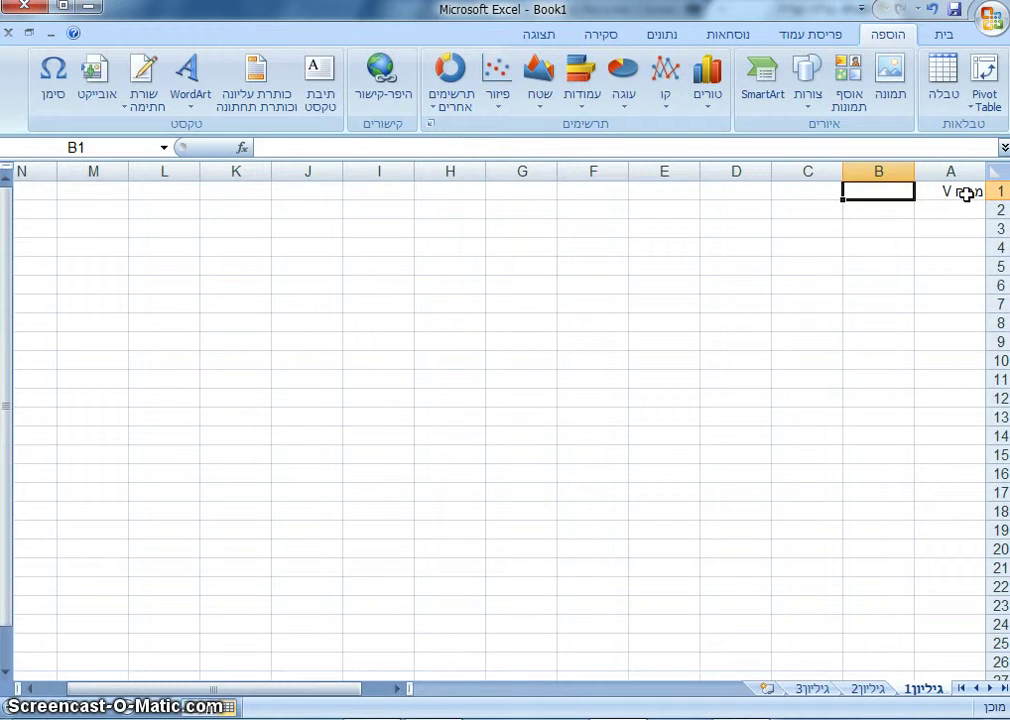
text(זרם A)
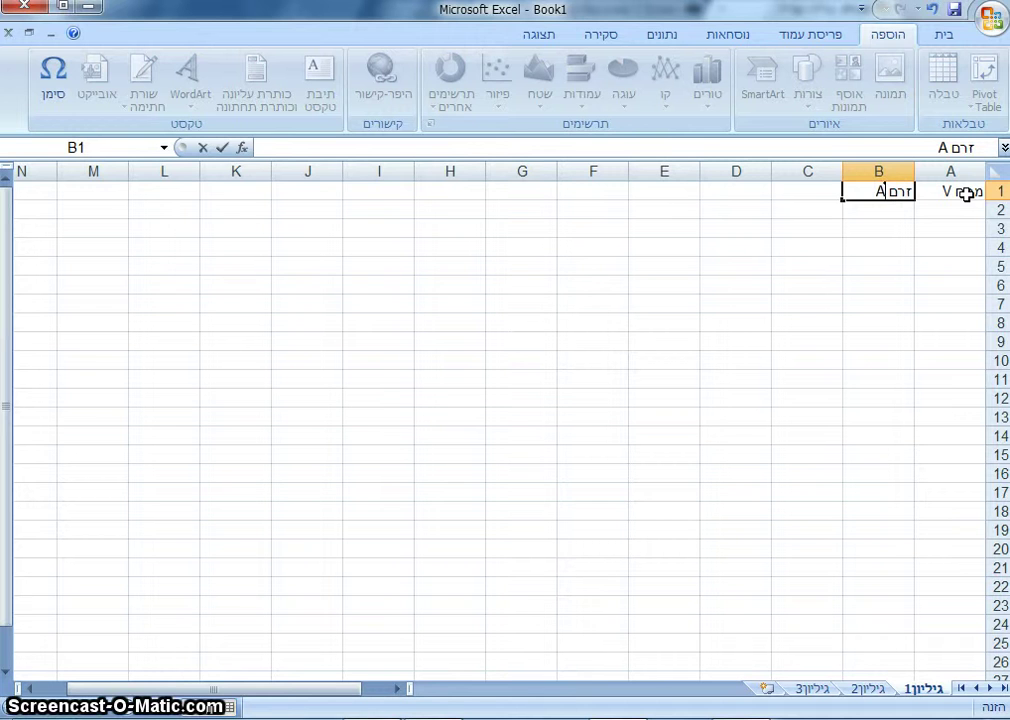
Enter the voltage values 1.5, 3 and 4.5 in cells A2 to A4
click(955, 211)
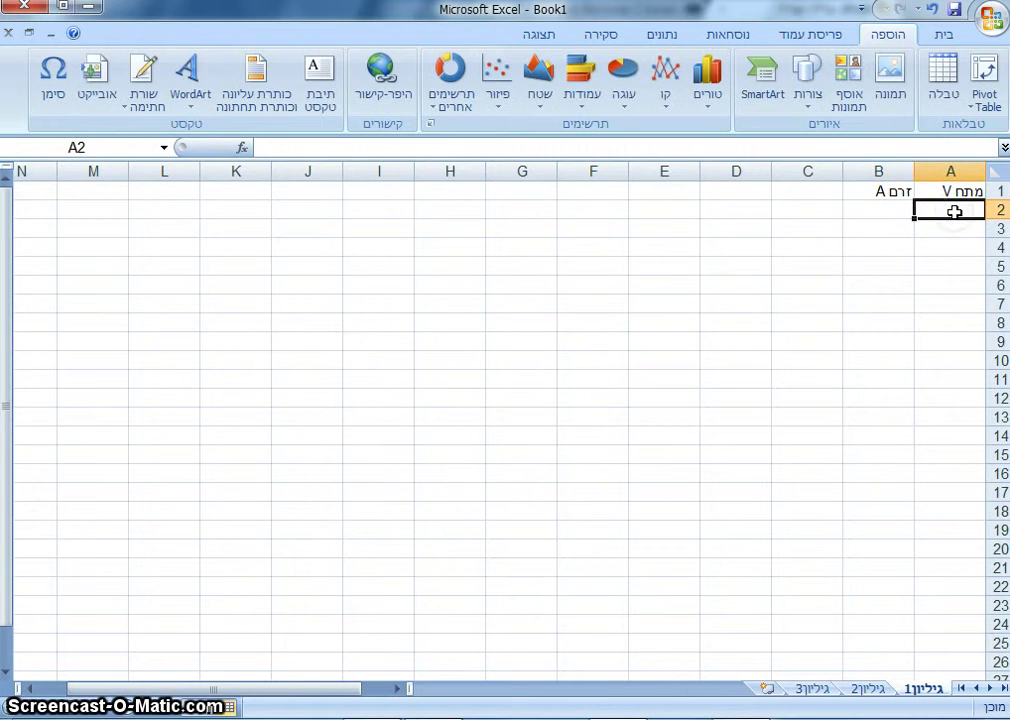
text(1.5)
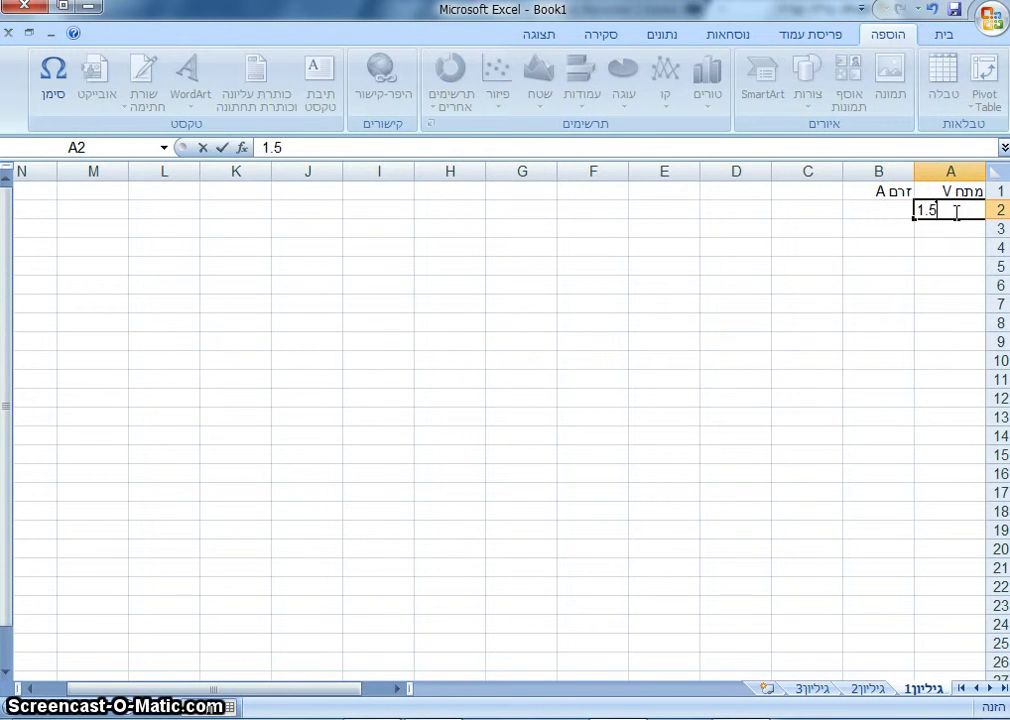
key(Return)
text(3)
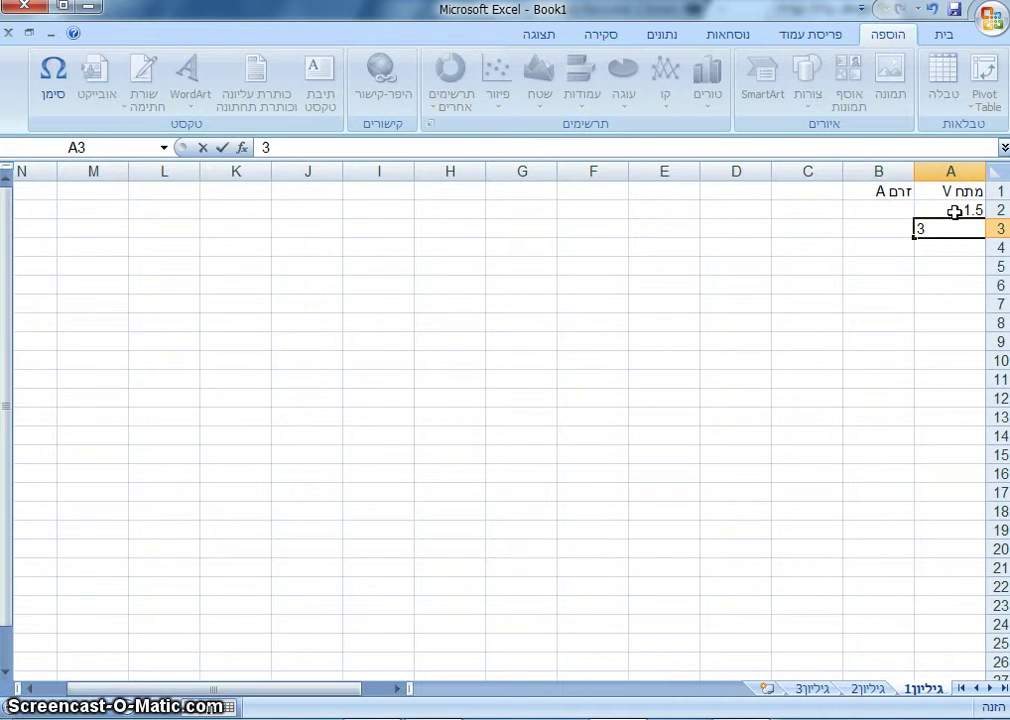
key(Return)
text(4.)
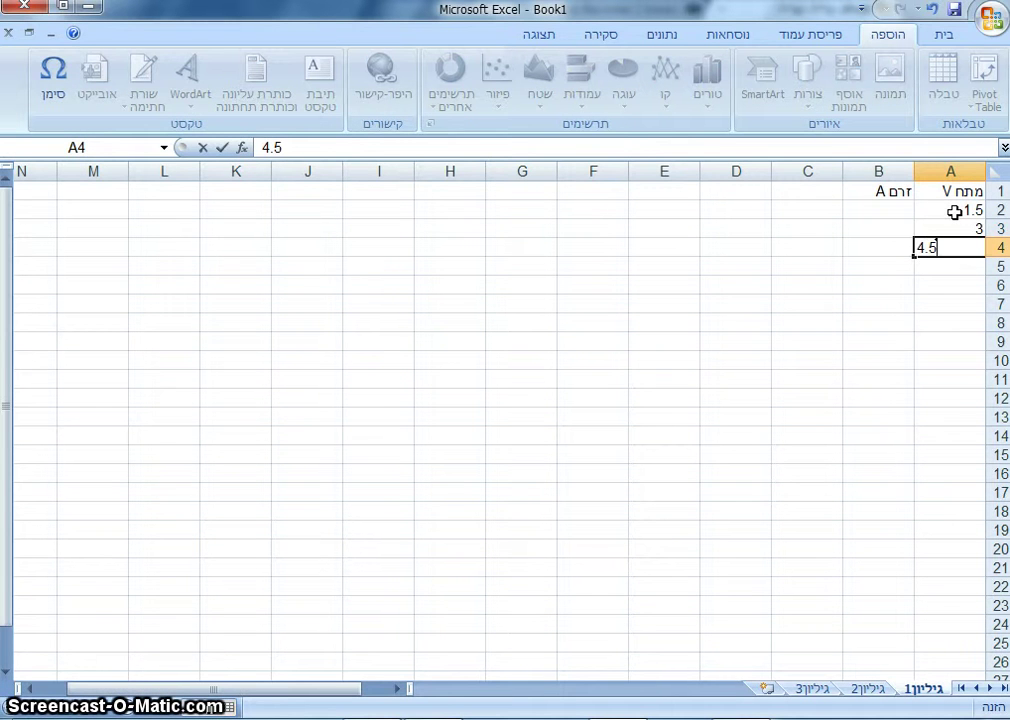
text(5)
Enter the current values 0.1, 0.2 and 0.3 in cells B2 to B4
click(905, 207)
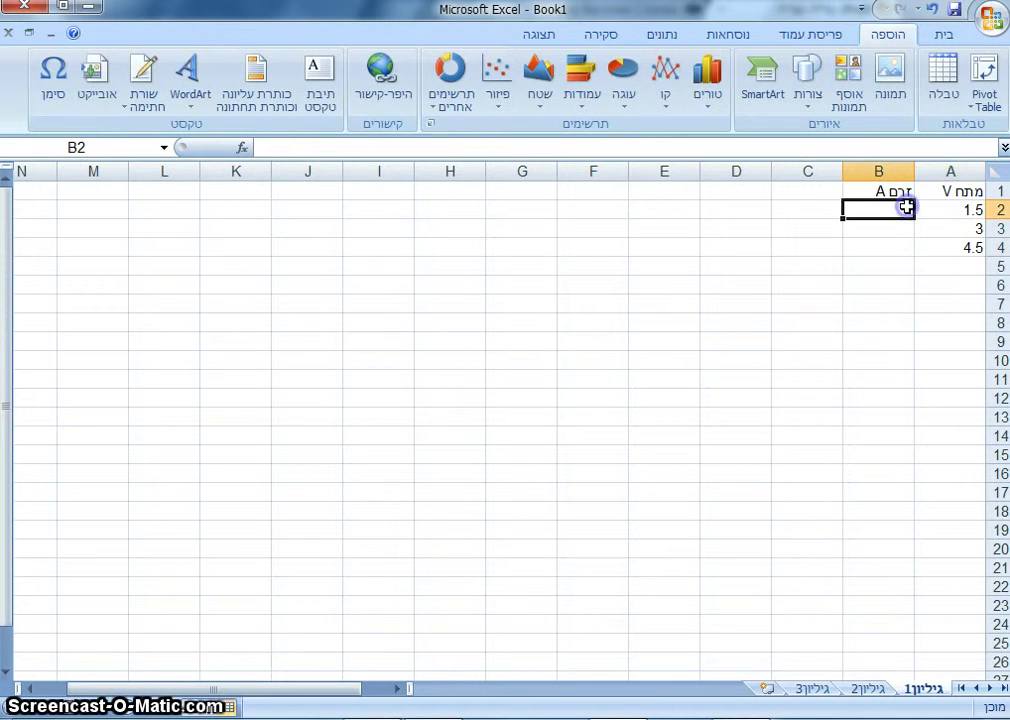
text(0.1)
key(Return)
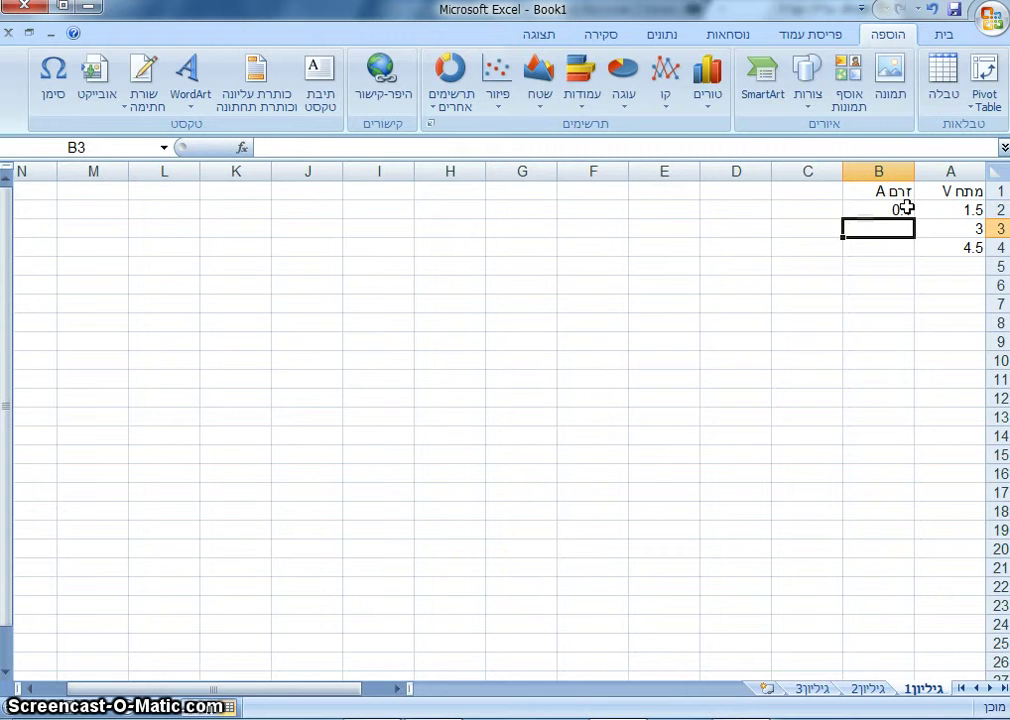
text(0.2)
key(Return)
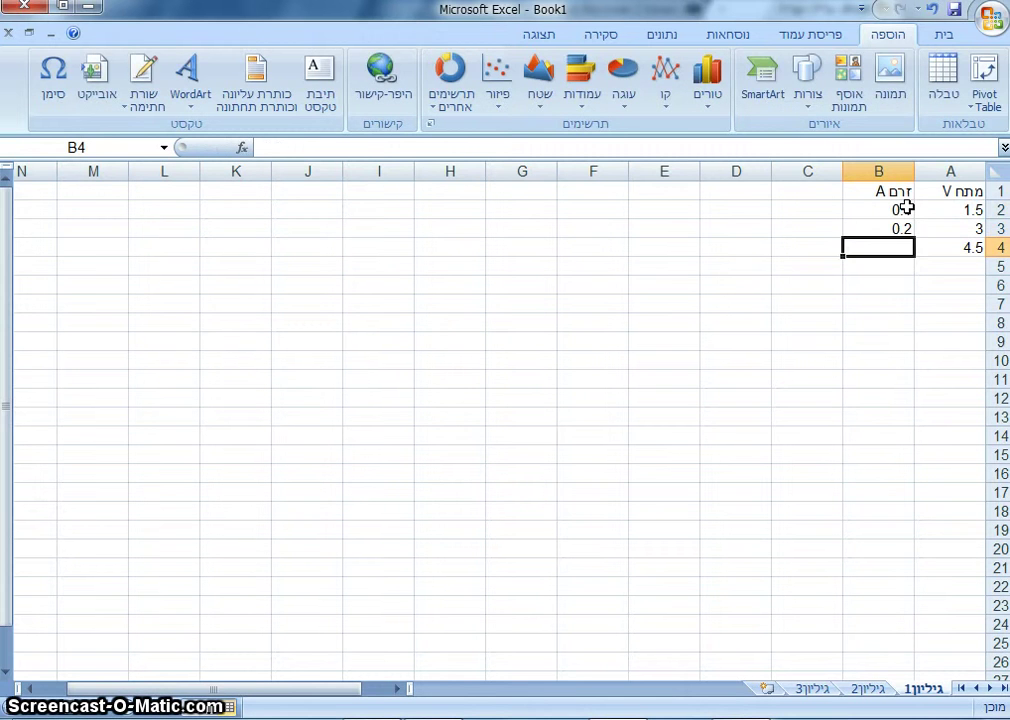
text(0.3)
key(Return)
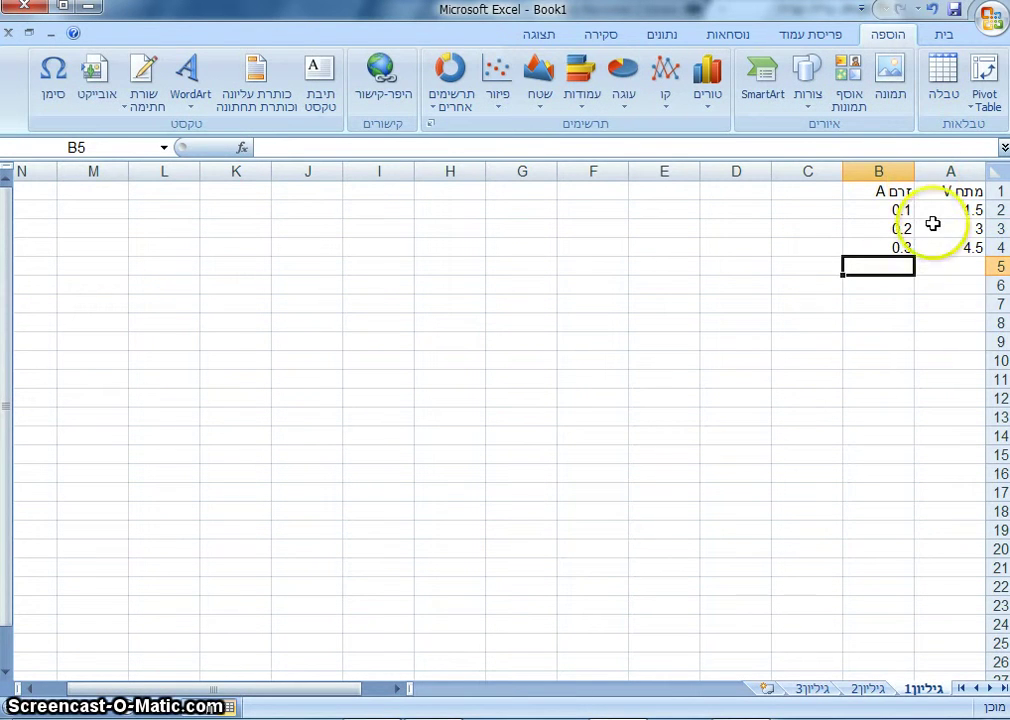
Insert a markers-only scatter chart from the data in A1:B4 and enlarge it towards its upper-left corner
drag(940, 192, 894, 246)
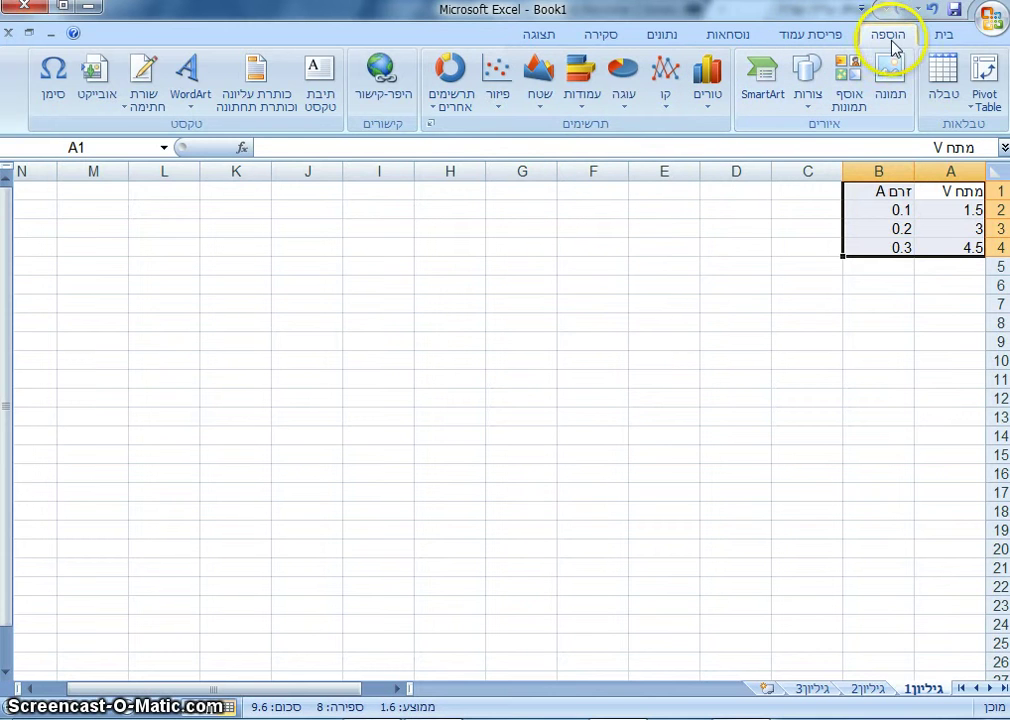
click(501, 84)
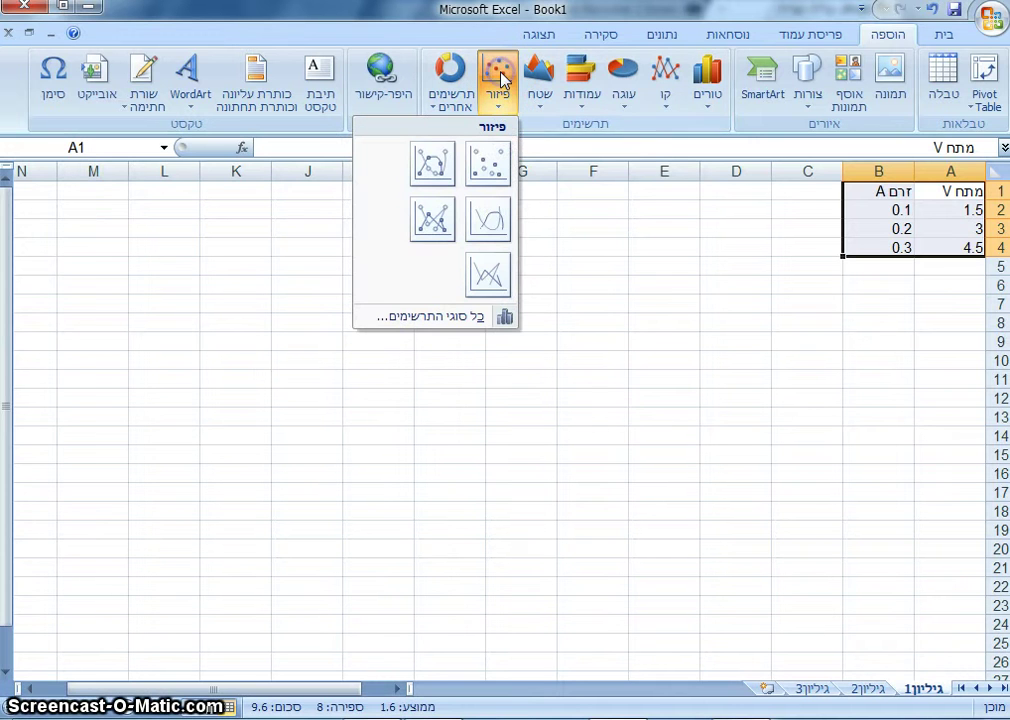
click(492, 168)
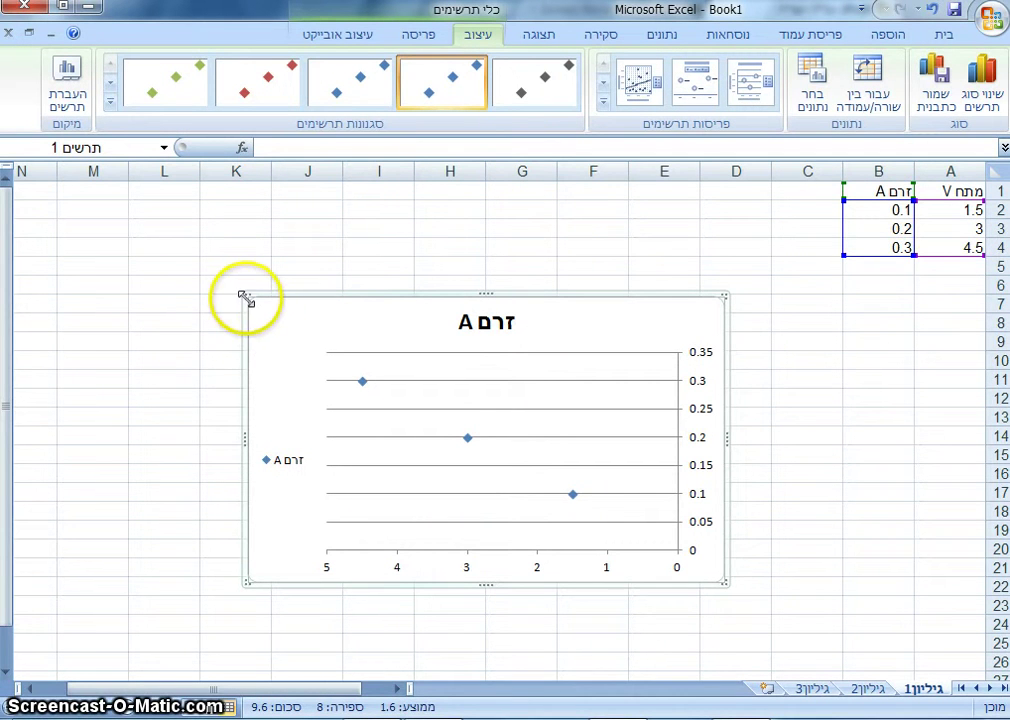
drag(246, 298, 180, 238)
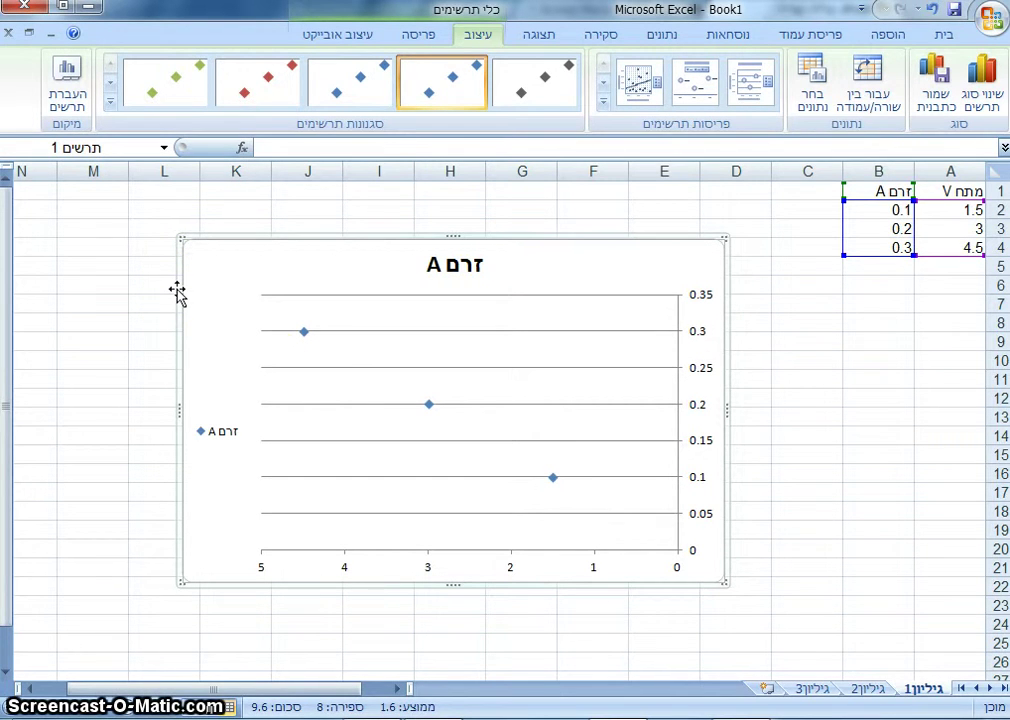
click(417, 429)
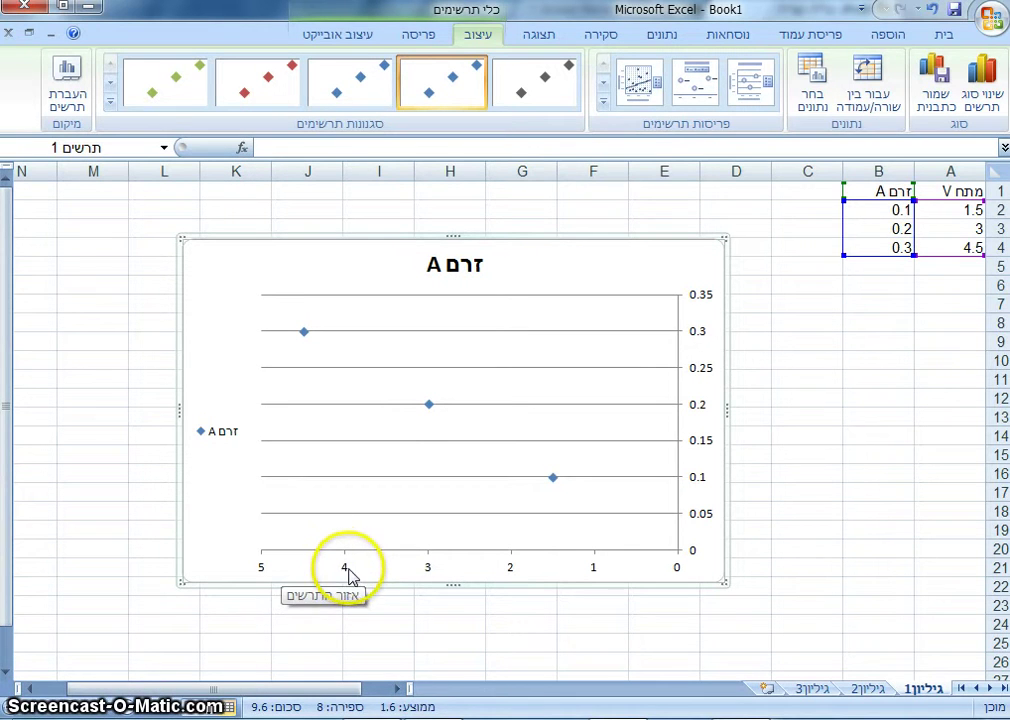
Turn off values in reverse order for the chart's horizontal axis so that it runs from left to right
click(430, 570)
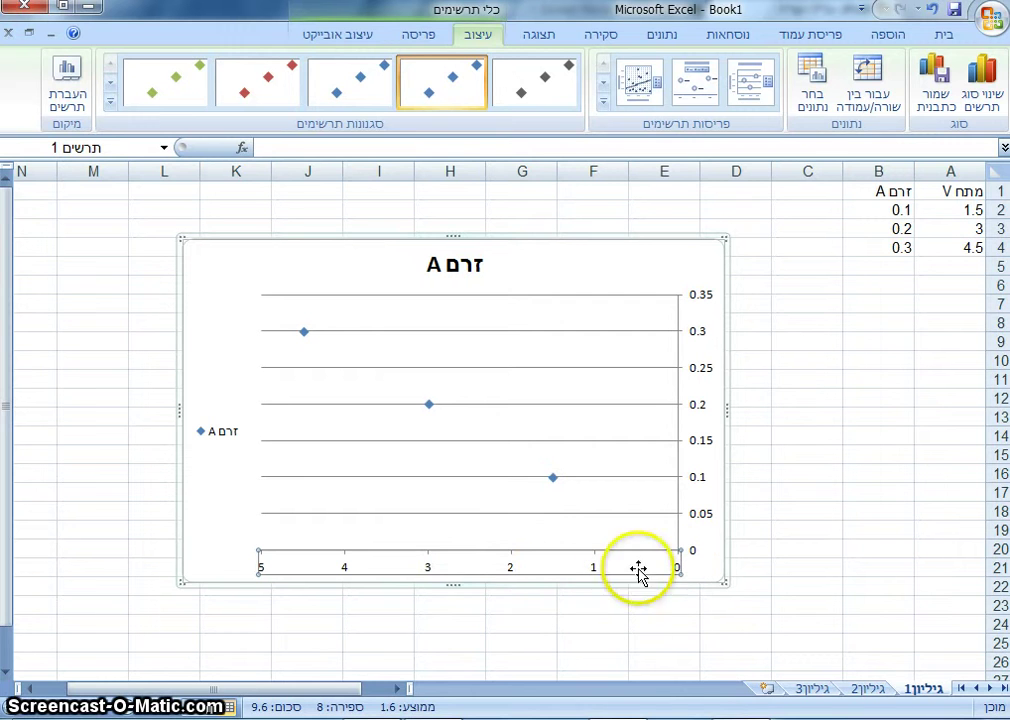
right_click(347, 574)
click(310, 562)
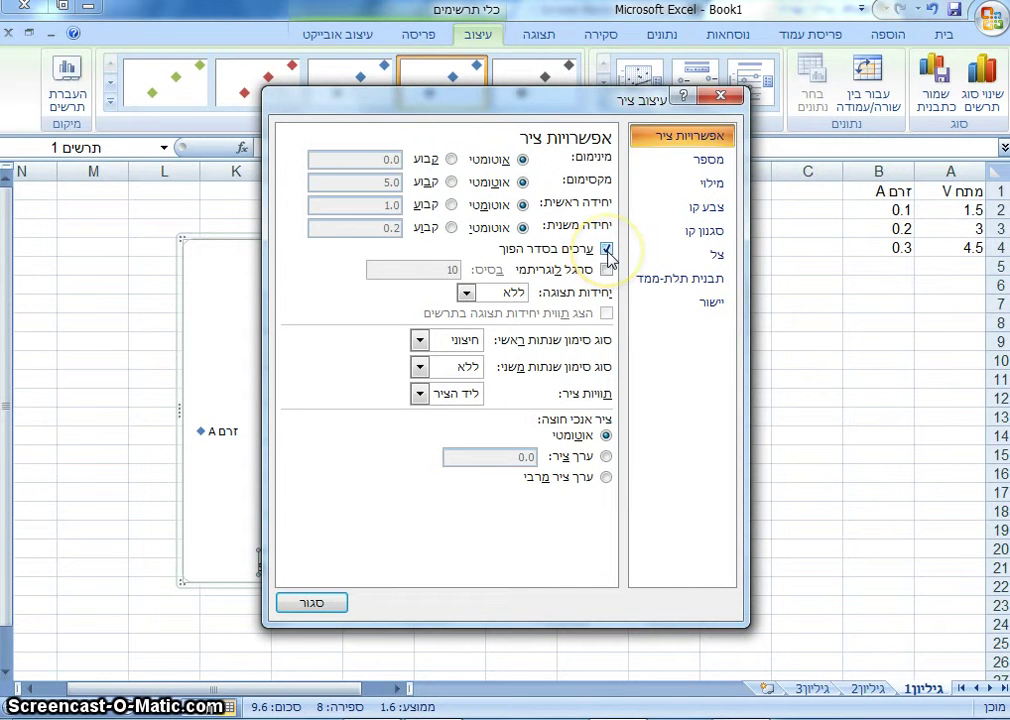
click(607, 250)
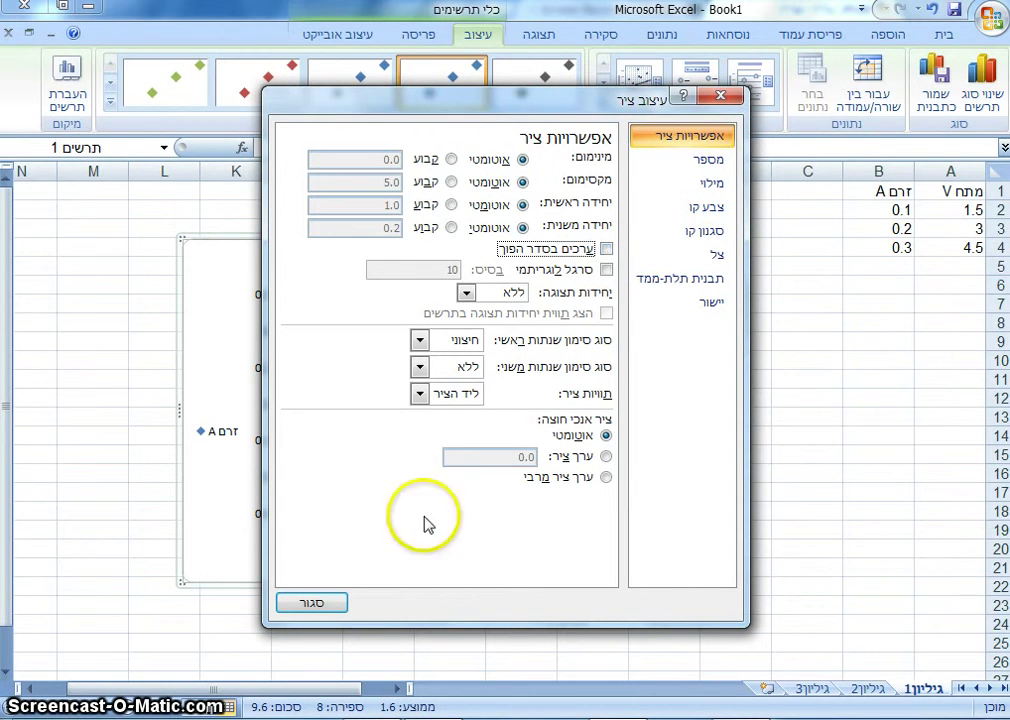
click(318, 603)
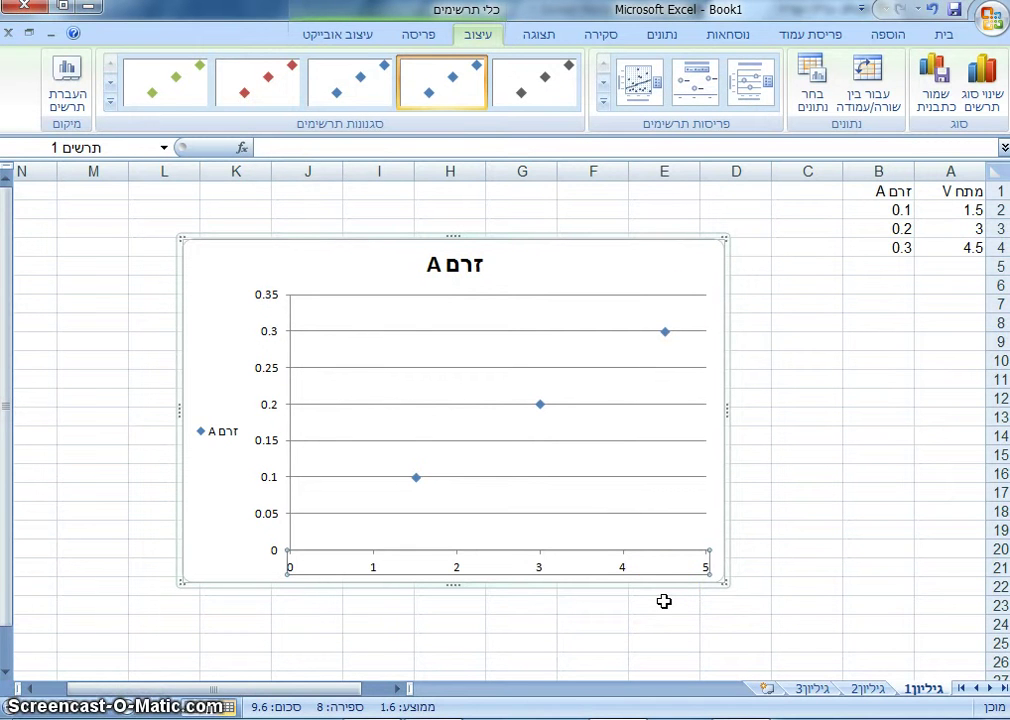
Switch the horizontal axis's reverse order on and off again to compare both orientations, and deselect the chart
click(676, 575)
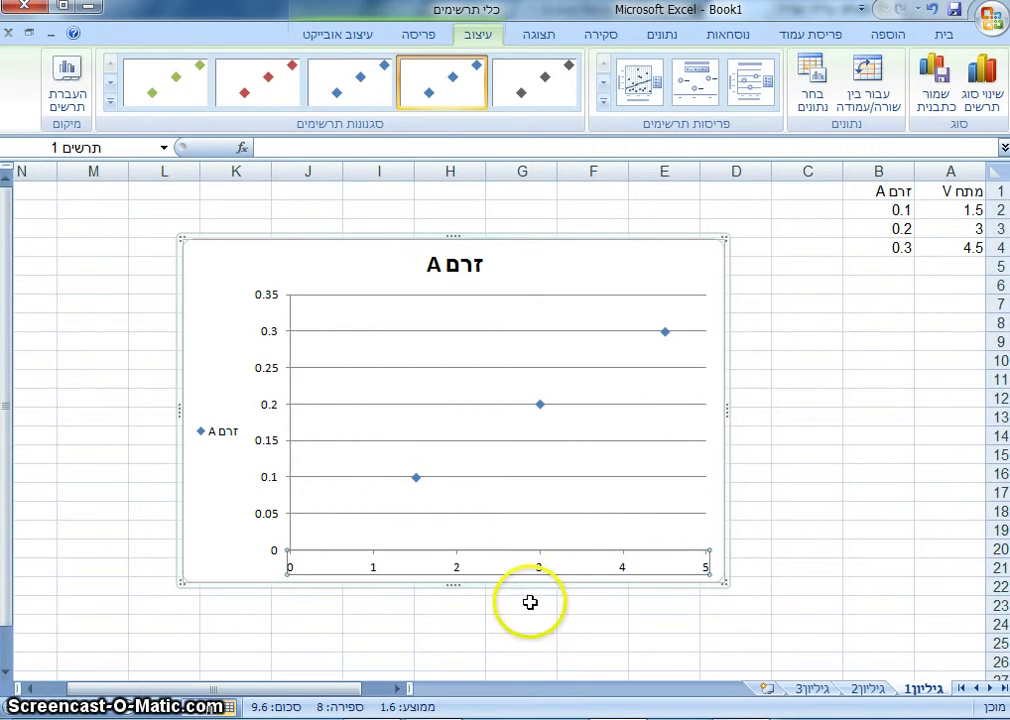
right_click(621, 569)
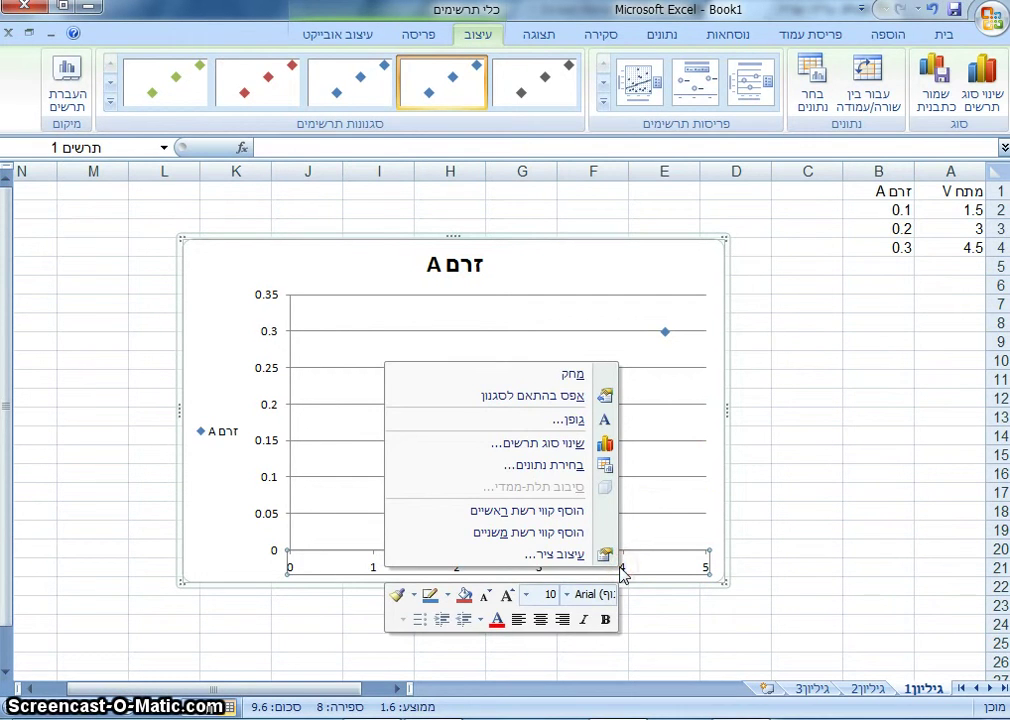
click(566, 556)
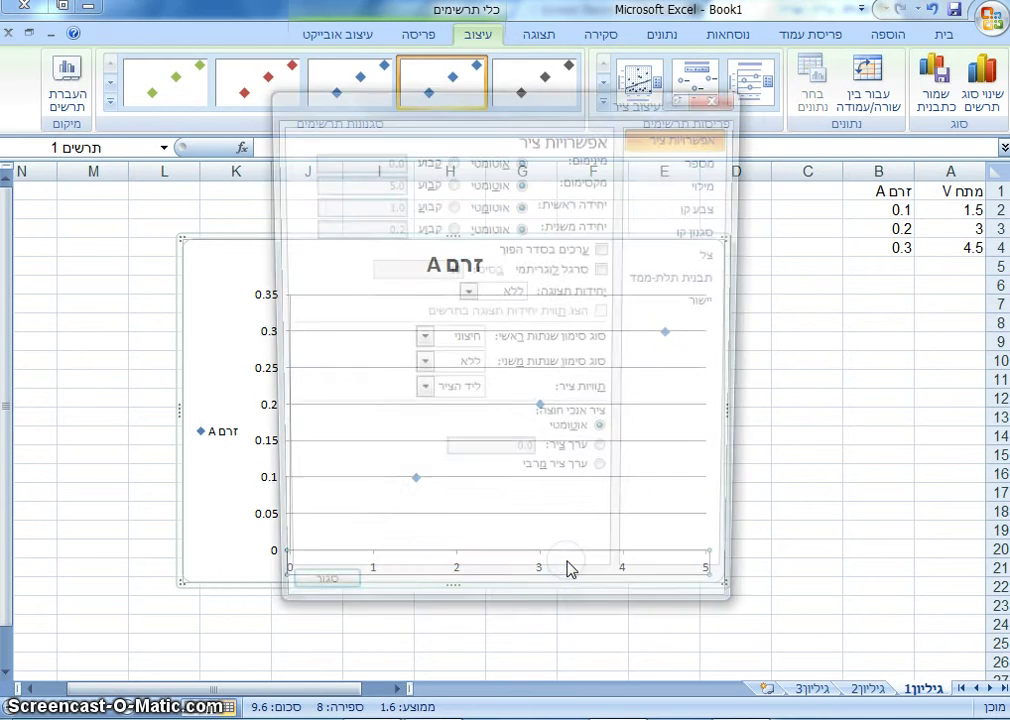
click(606, 248)
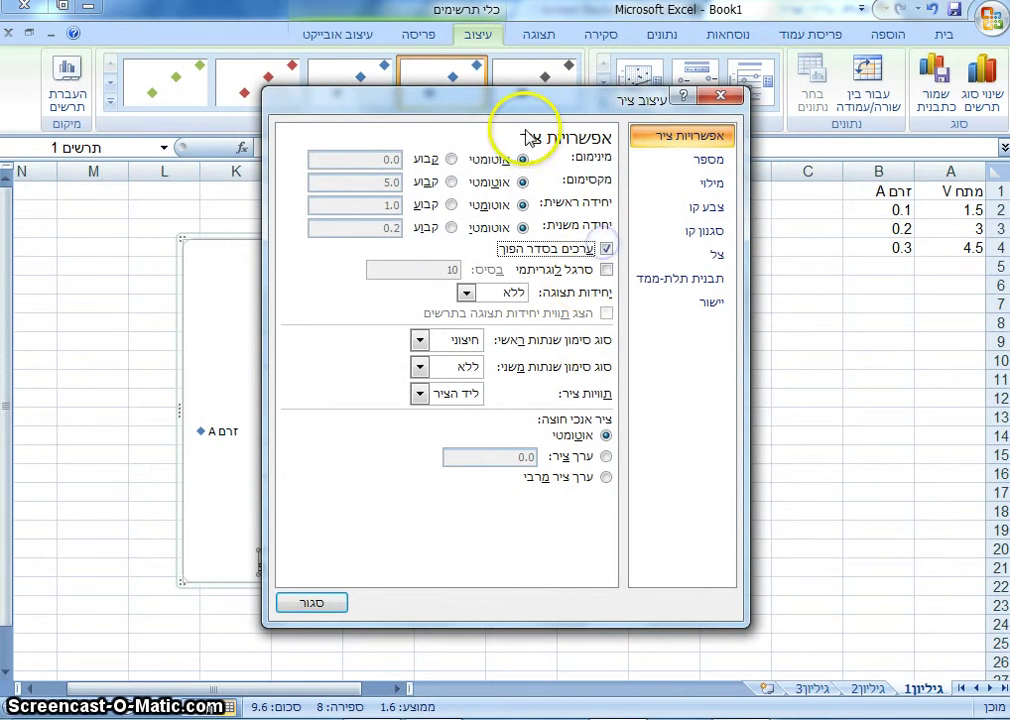
drag(525, 97, 824, 120)
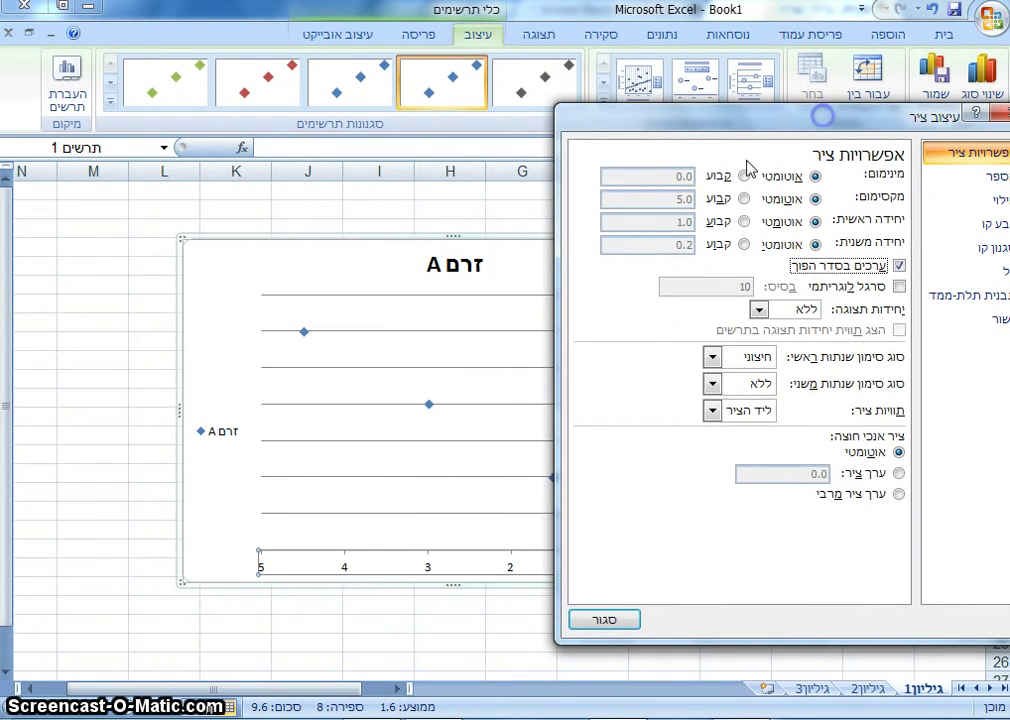
click(899, 266)
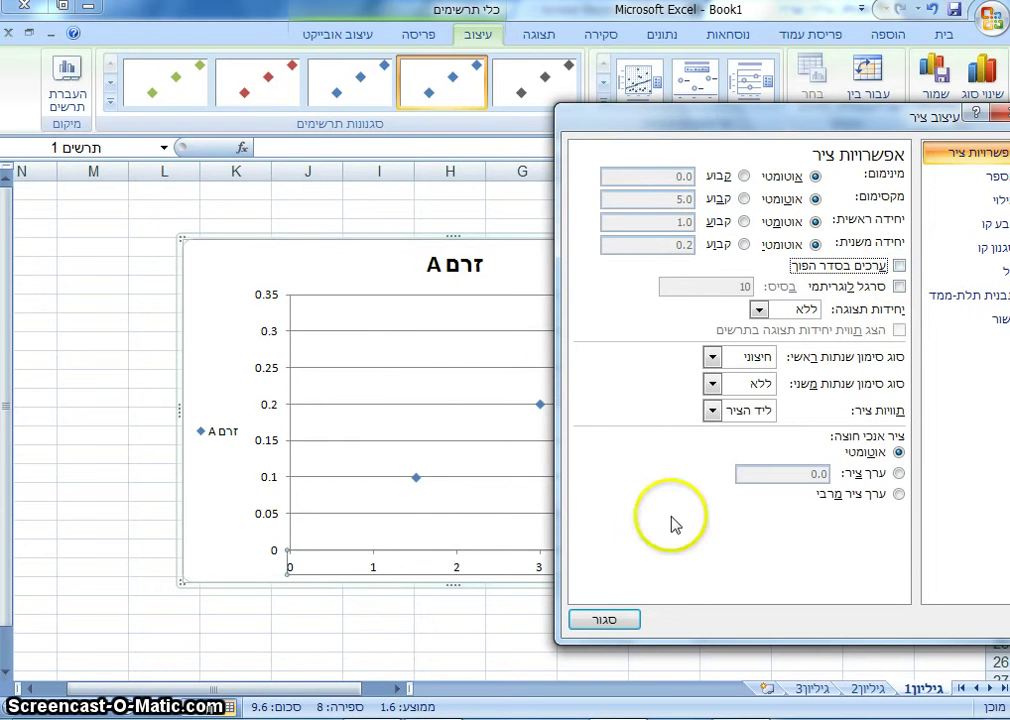
click(598, 626)
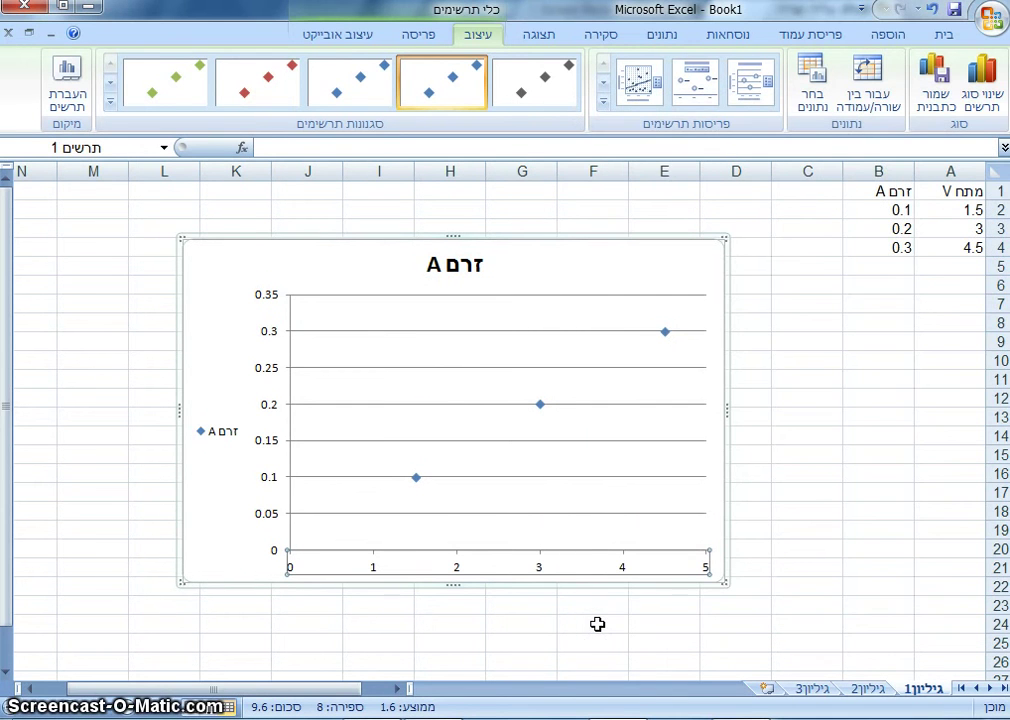
click(795, 511)
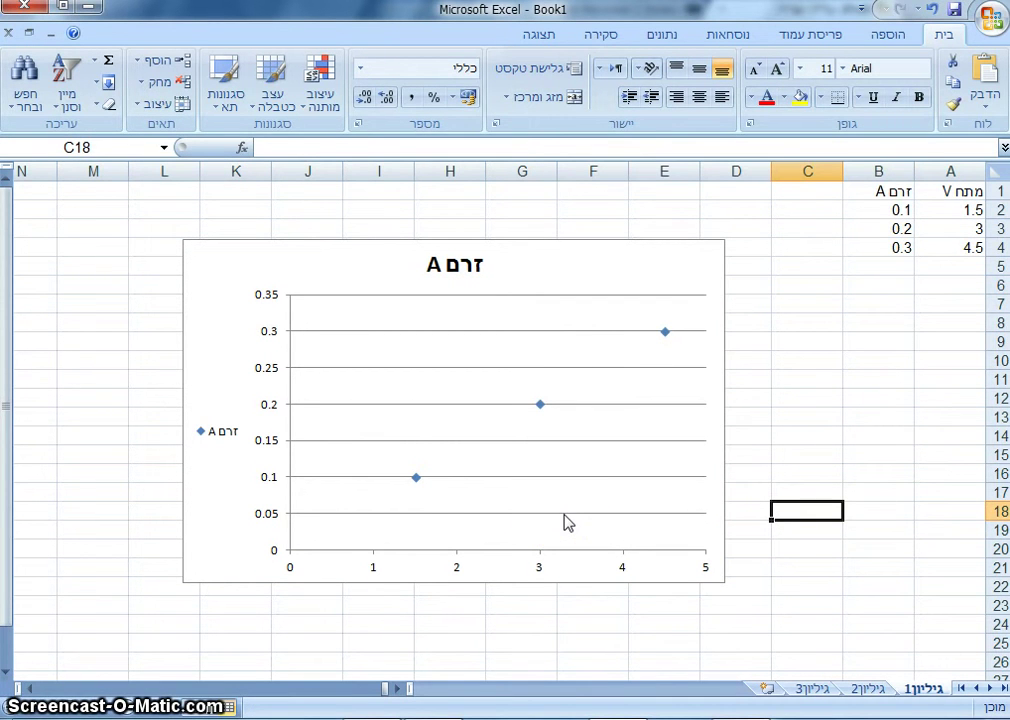
Add a linear trendline to the scatter chart's data series
right_click(540, 404)
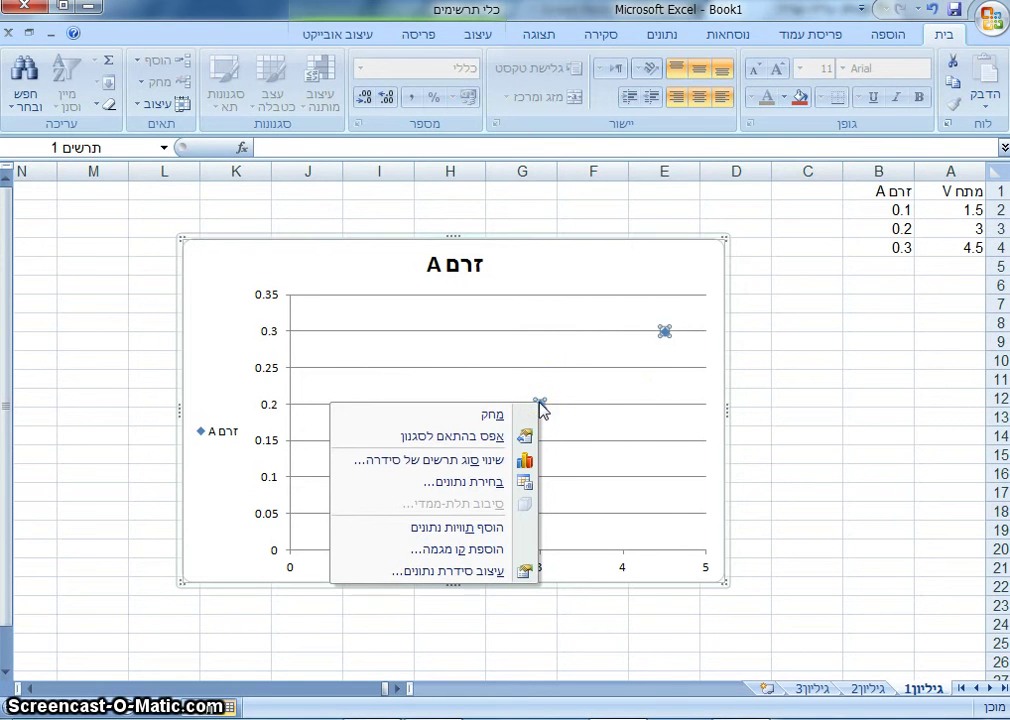
click(482, 561)
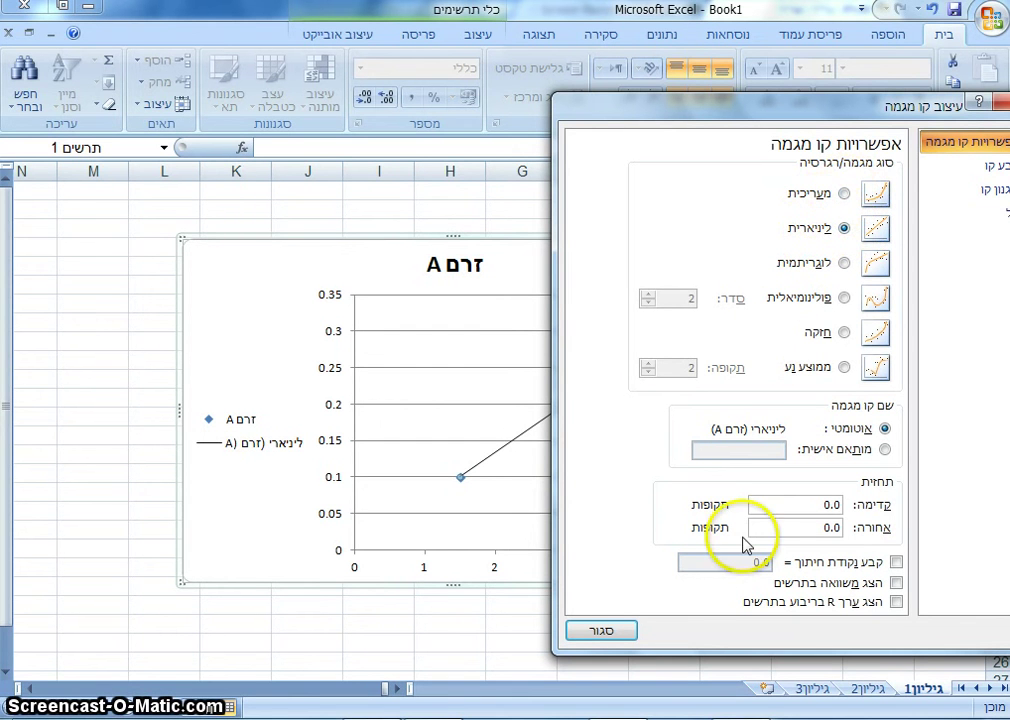
click(602, 631)
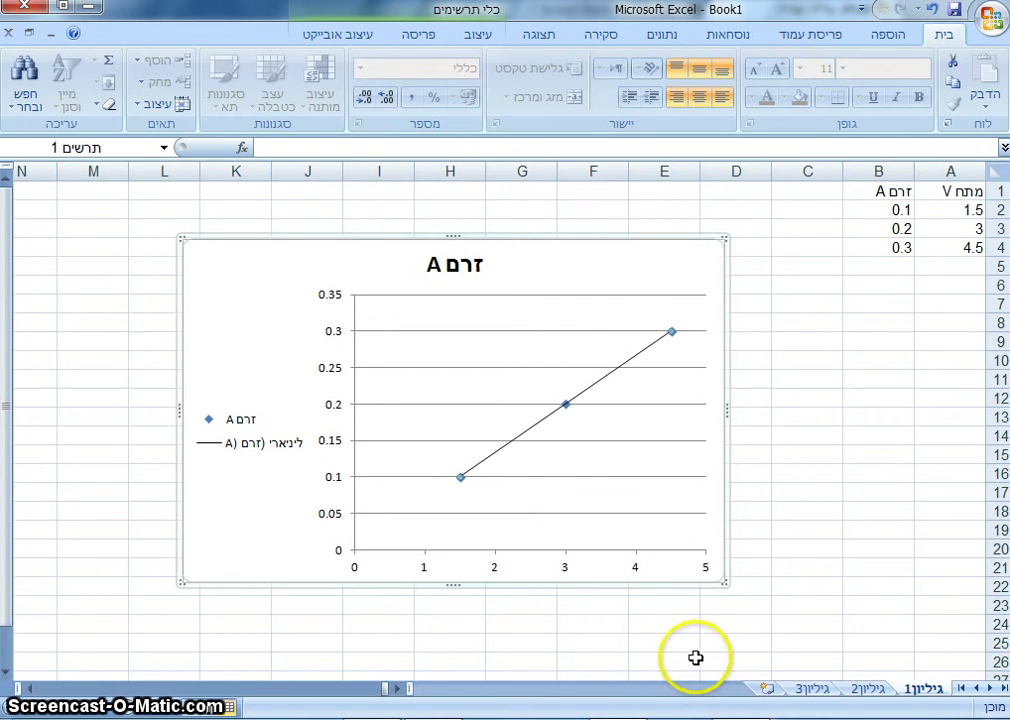
Format the trendline to display its equation on the chart
right_click(545, 421)
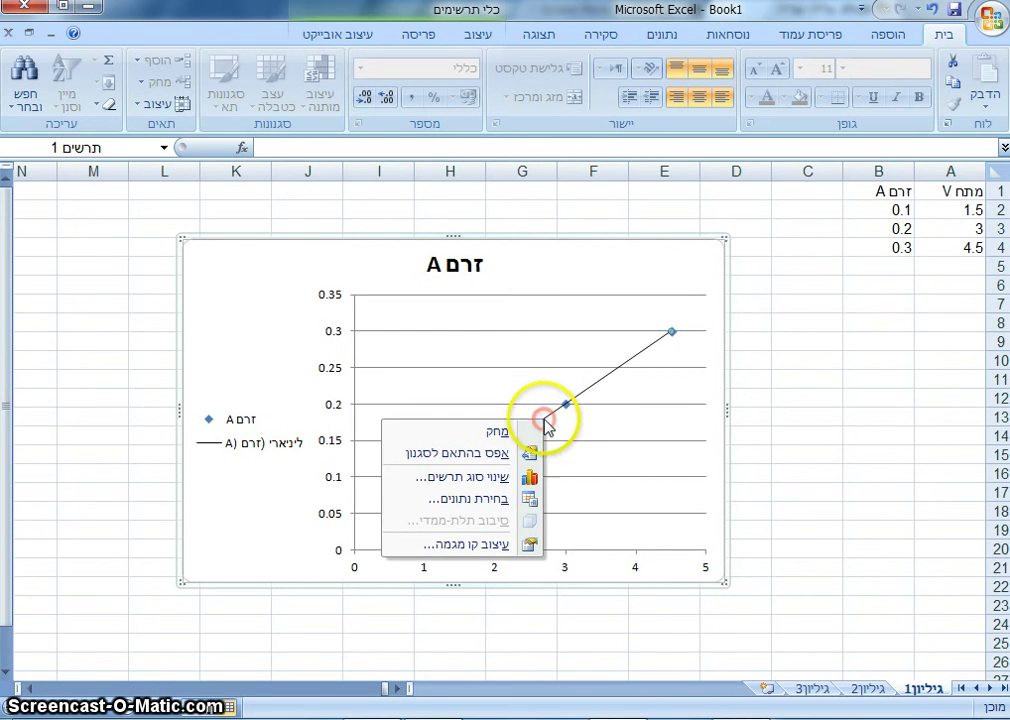
click(483, 547)
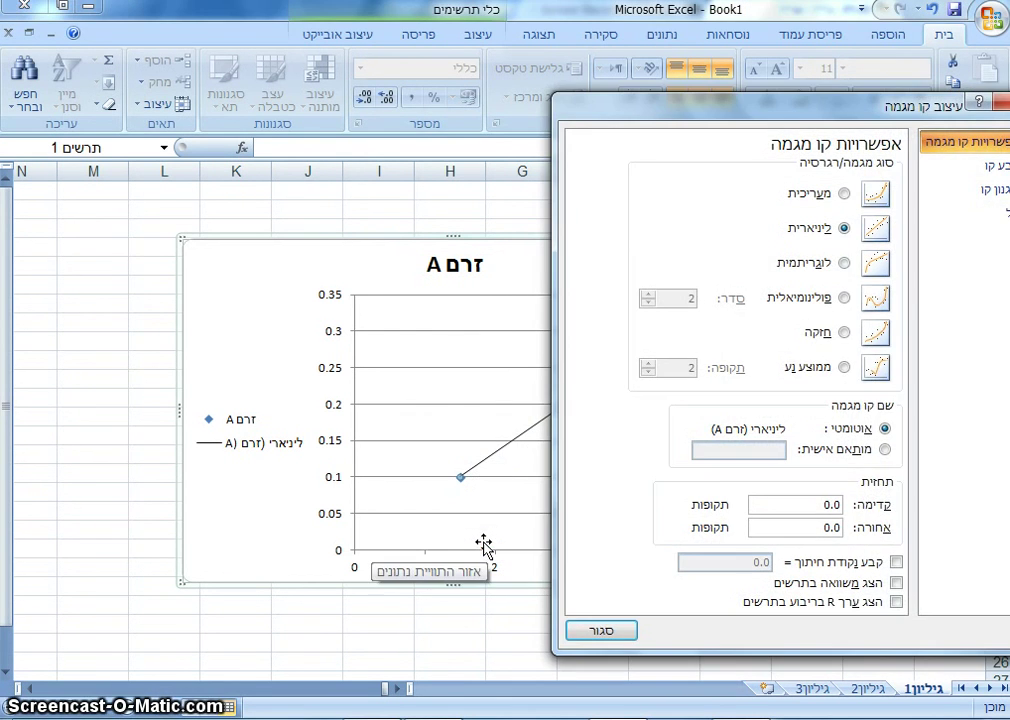
click(896, 583)
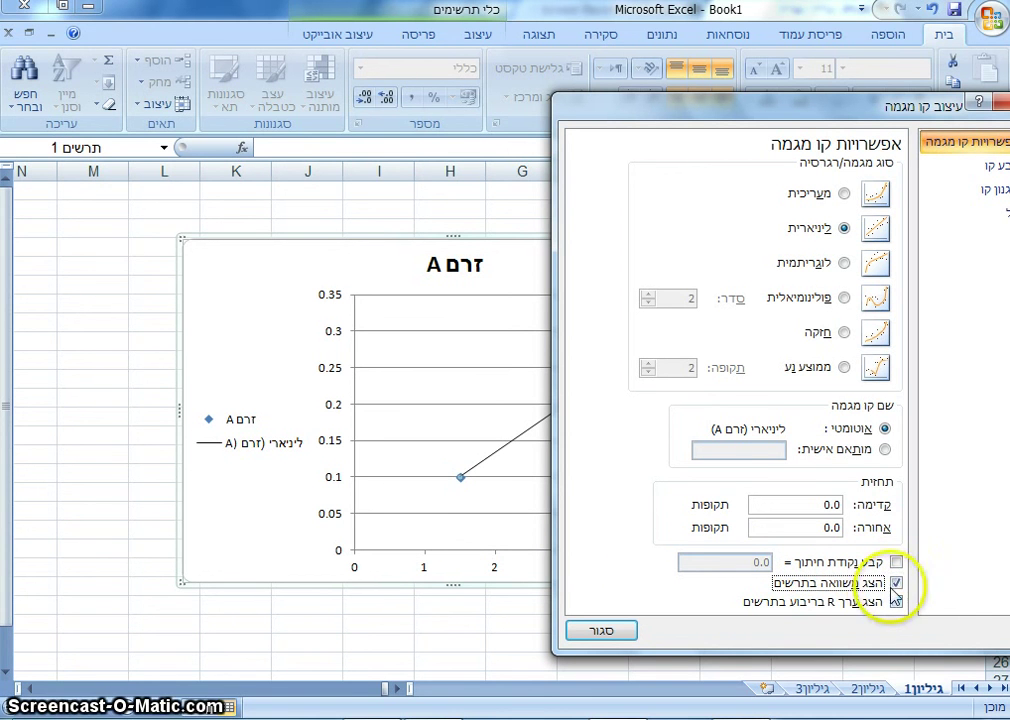
click(617, 645)
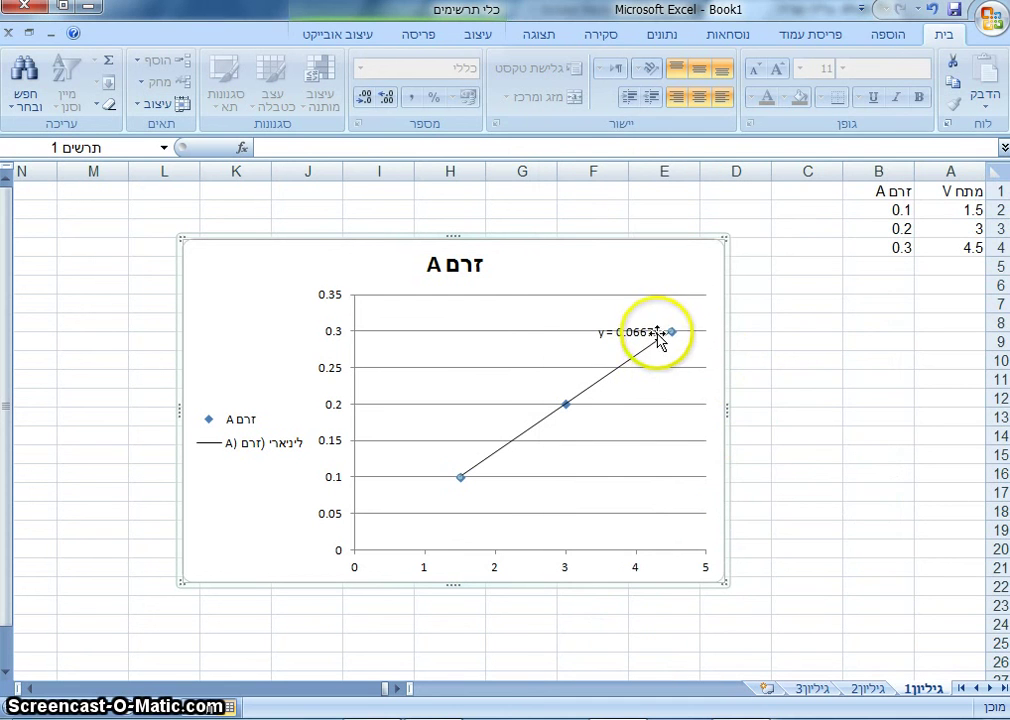
Move the trendline equation label above the plot area, beside the chart title
click(633, 336)
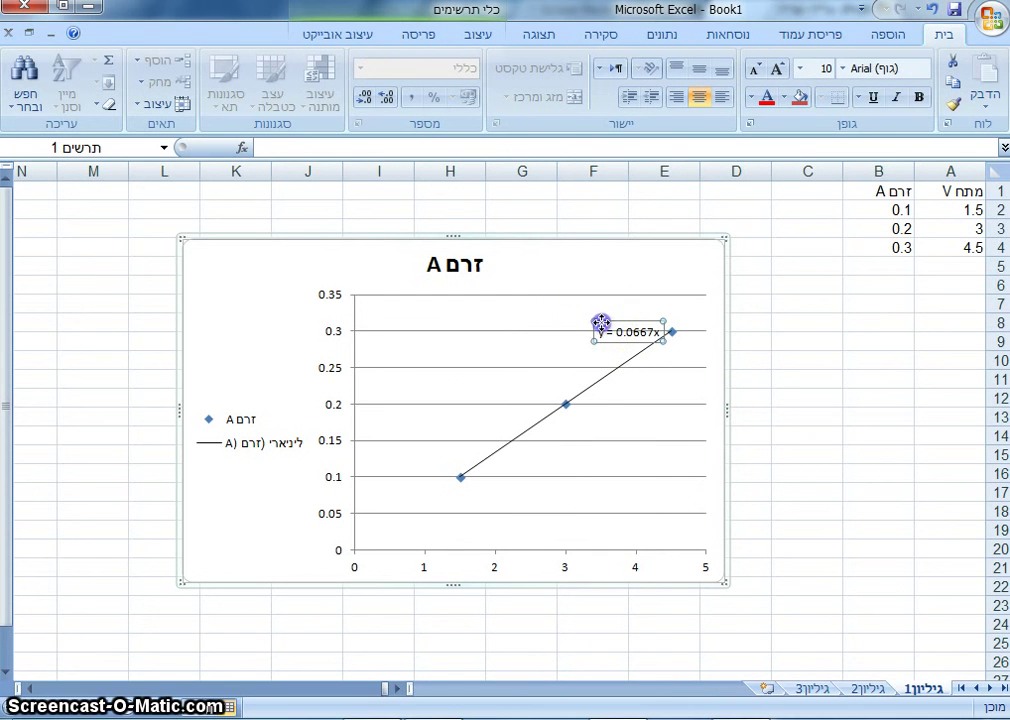
drag(541, 262, 541, 262)
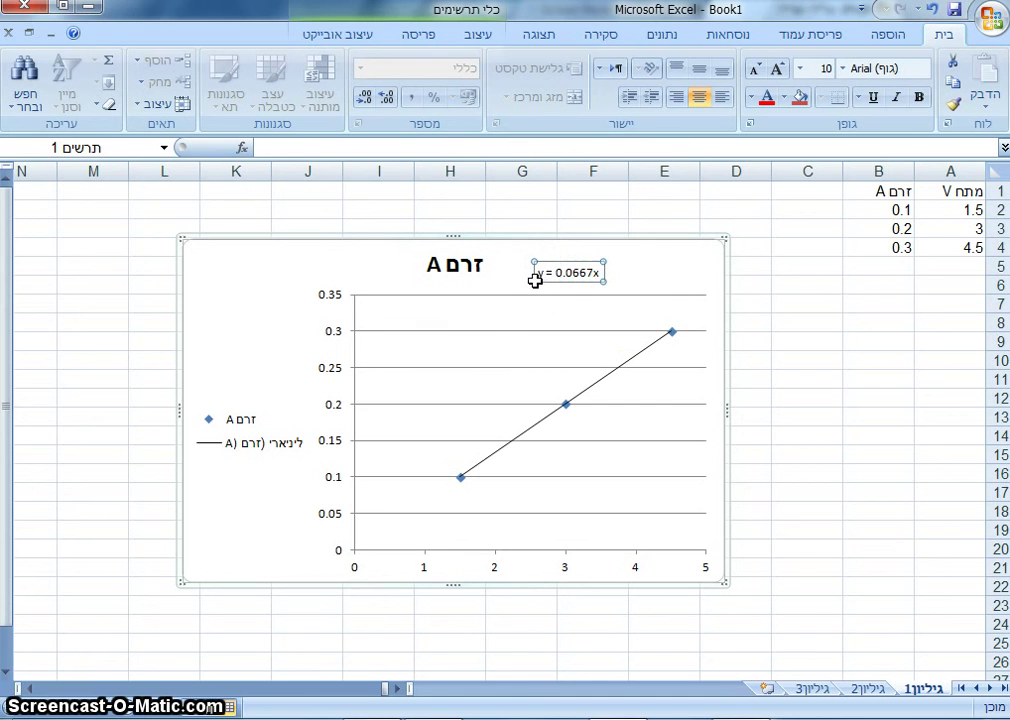
click(668, 274)
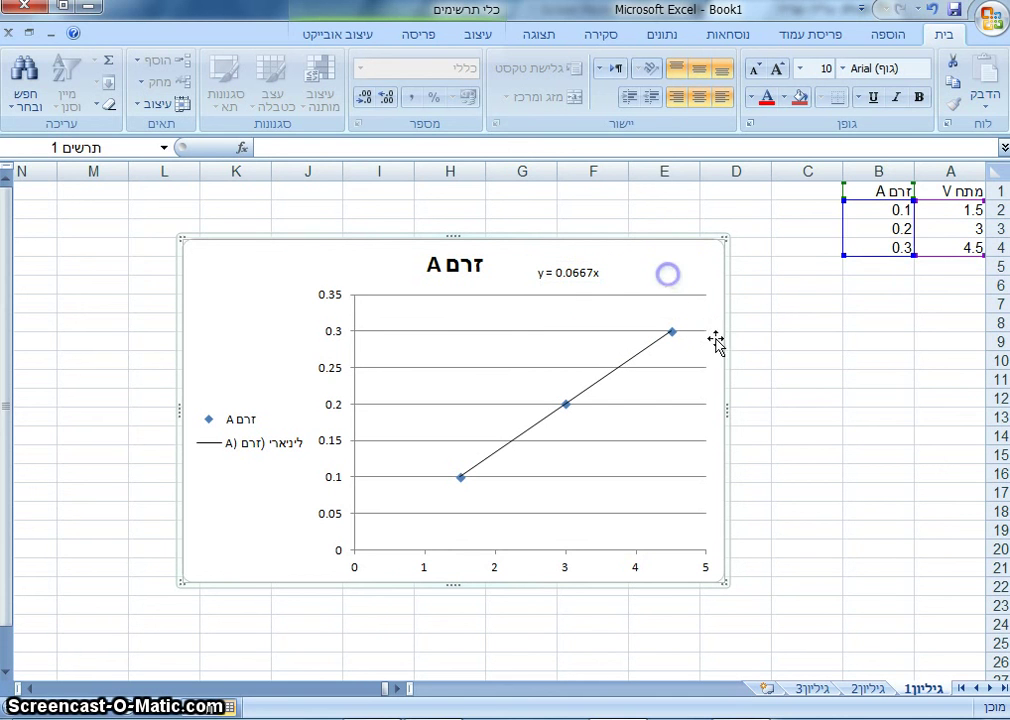